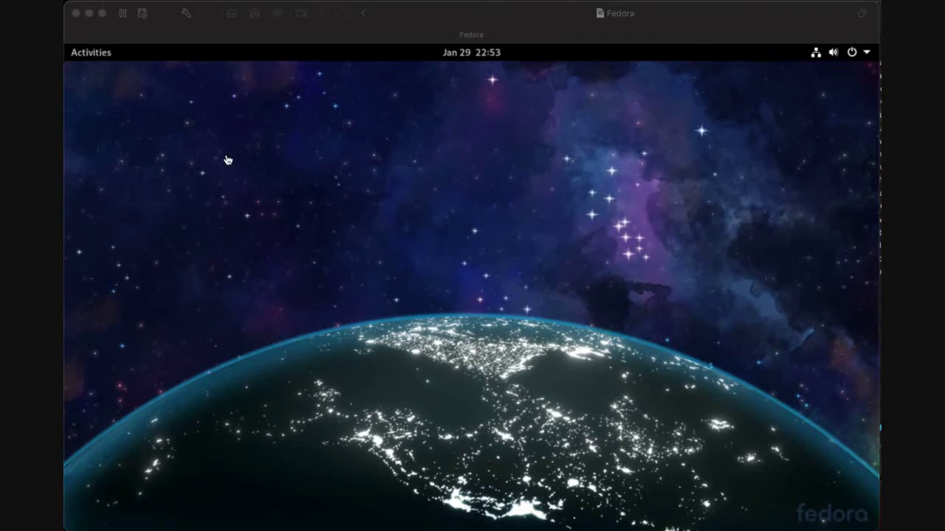
# Open the Software application and bring up its search field
pyautogui.click(91, 59)
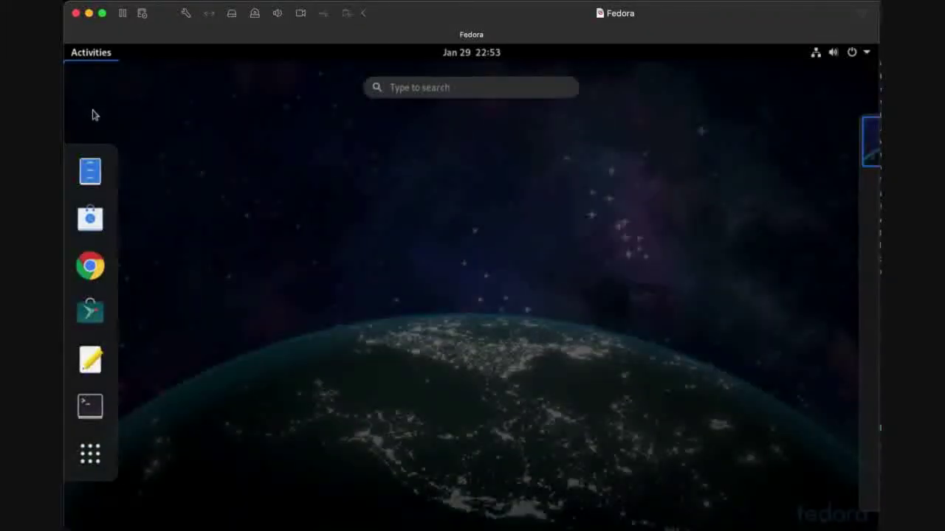
pyautogui.click(91, 312)
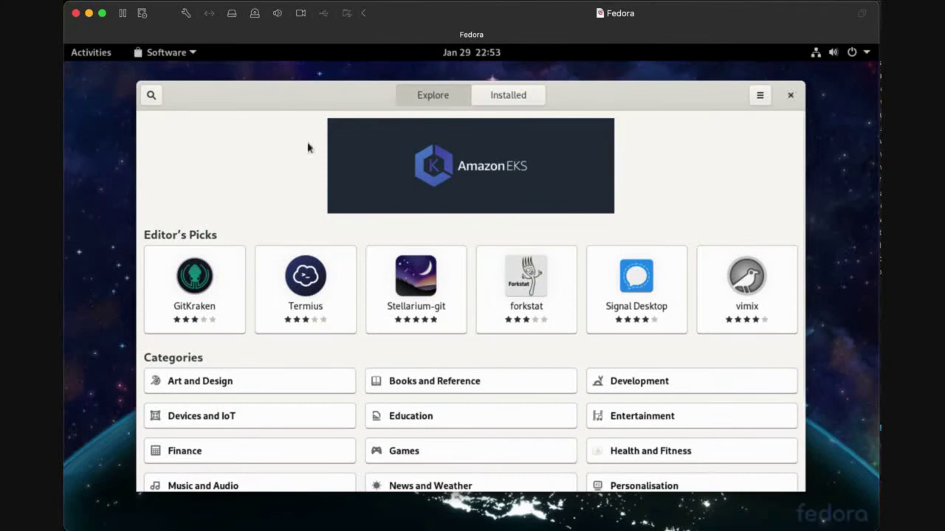
pyautogui.click(150, 95)
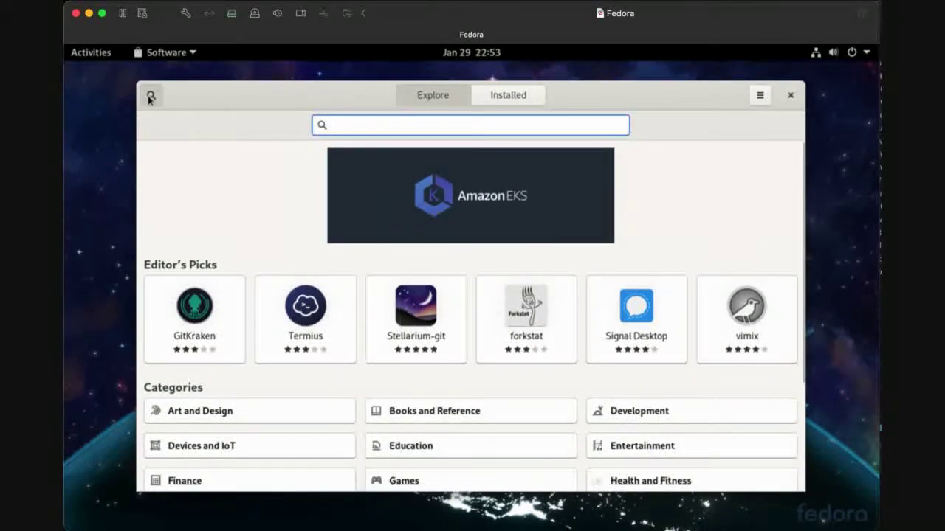
# Search the system's installed applications for "snap", and leave the search results
pyautogui.click(93, 52)
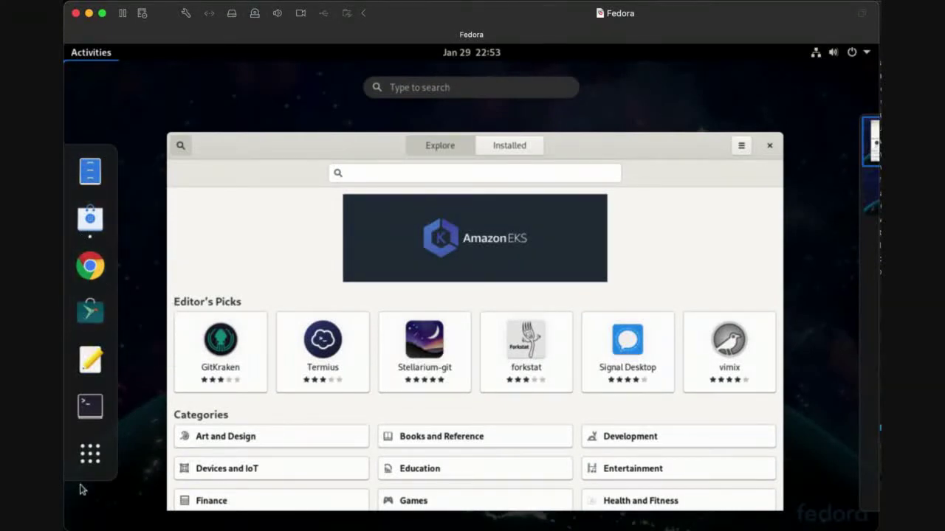
pyautogui.click(90, 453)
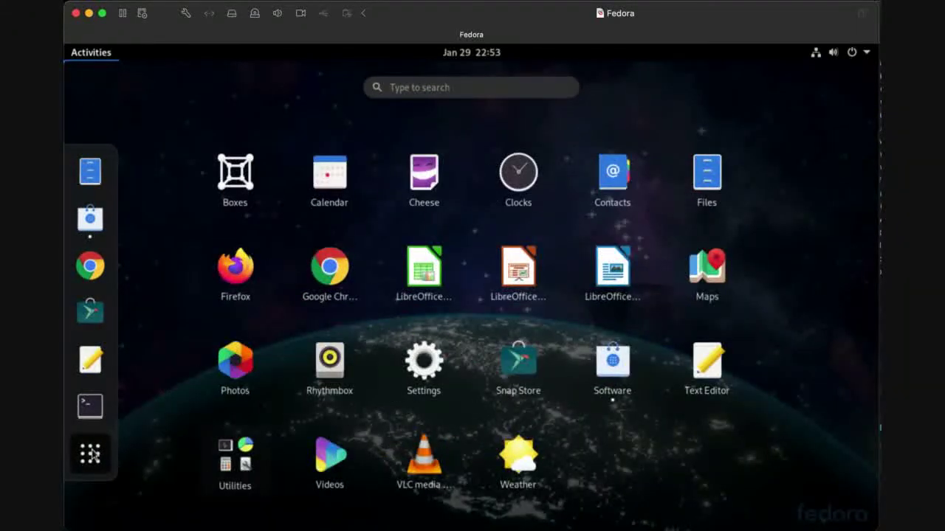
pyautogui.write('snap')
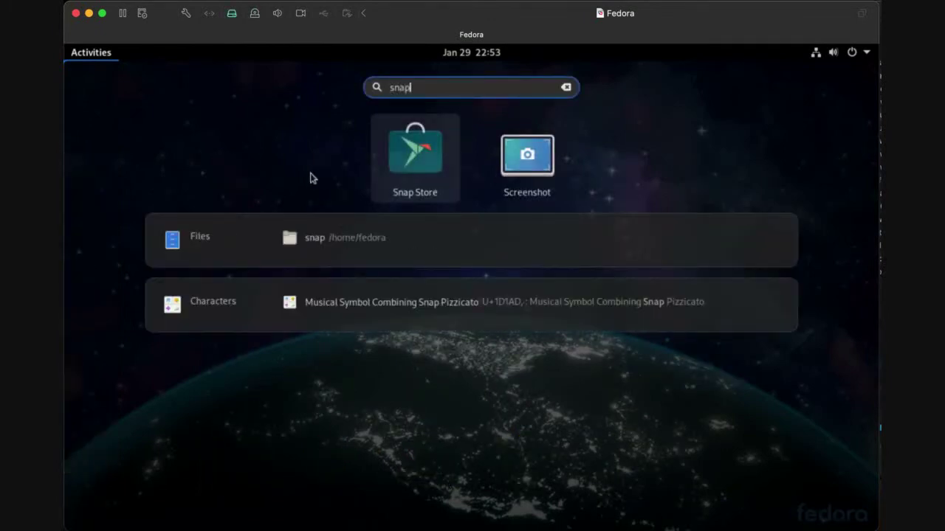
pyautogui.press('Escape')
pyautogui.press('Escape')
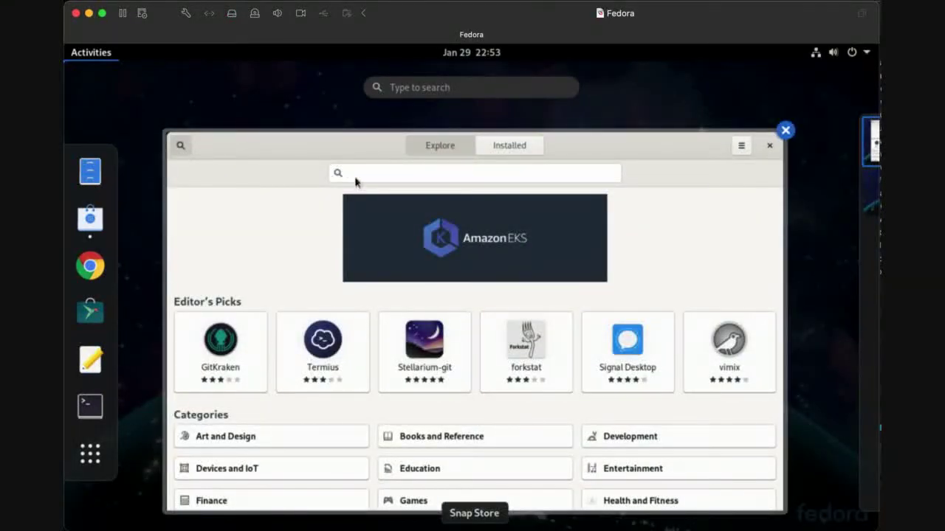
# Search the Software application for "vlc" and open the VLC media player's details page
pyautogui.click(357, 183)
pyautogui.write('sna')
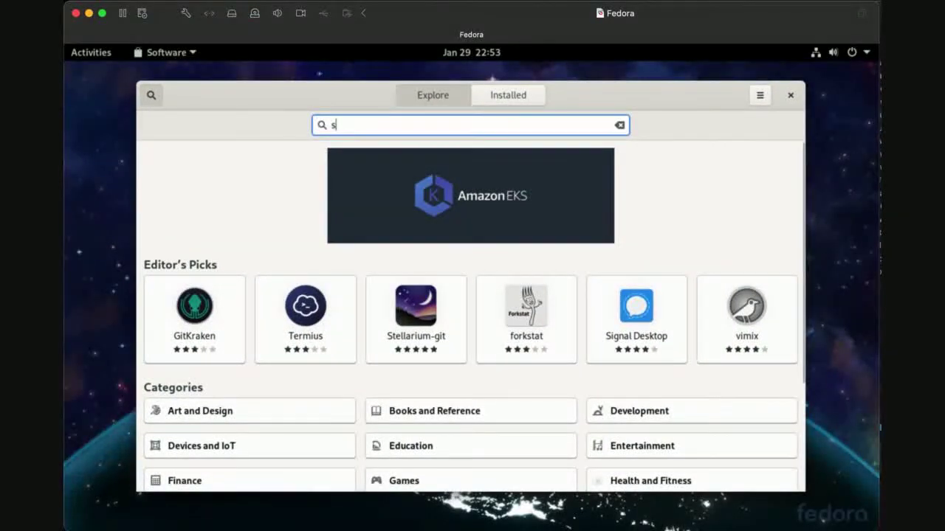
pyautogui.press('BackSpace')
pyautogui.press('BackSpace')
pyautogui.press('BackSpace')
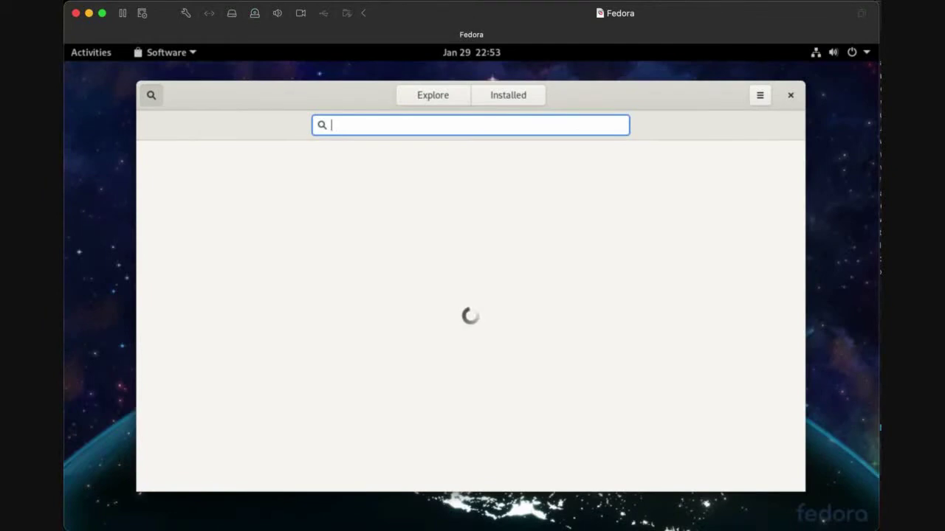
pyautogui.write('vlc')
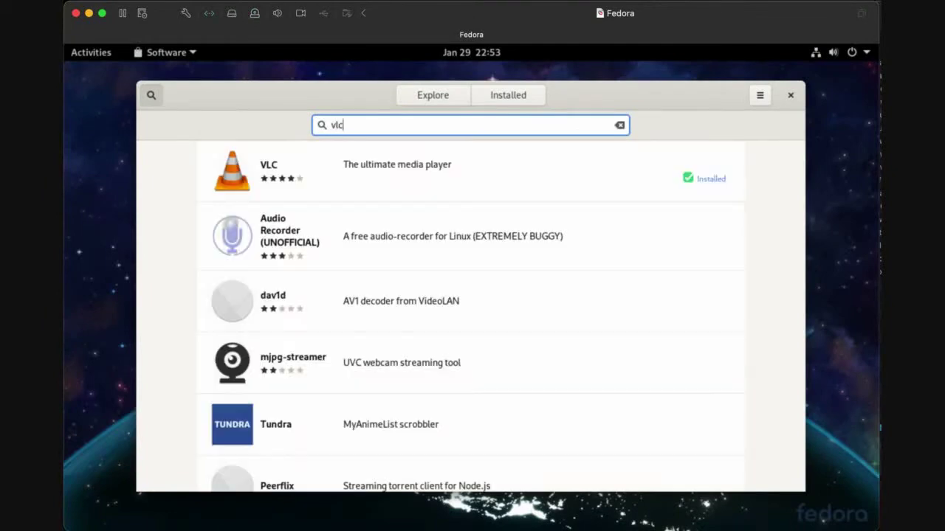
pyautogui.click(337, 178)
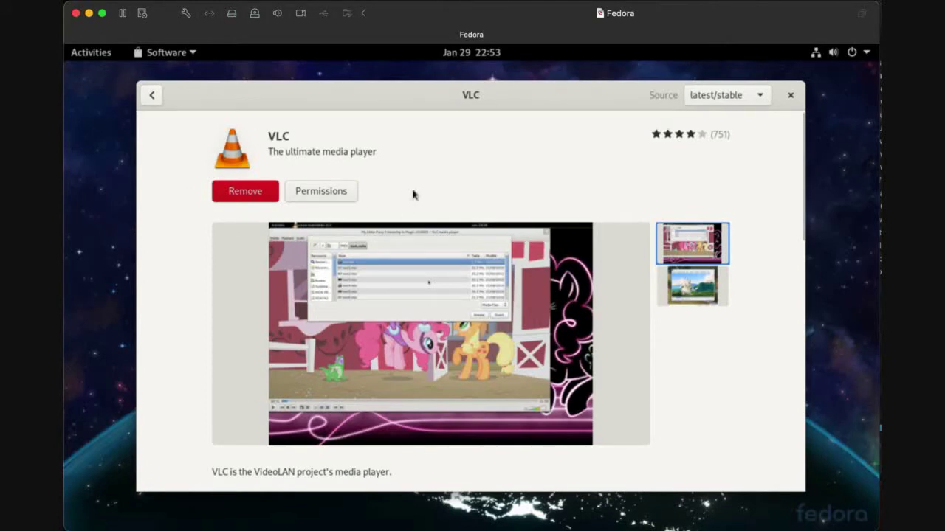
# Close the Software window, find "vlc" among the installed applications and launch VLC media player
pyautogui.click(791, 95)
pyautogui.click(81, 60)
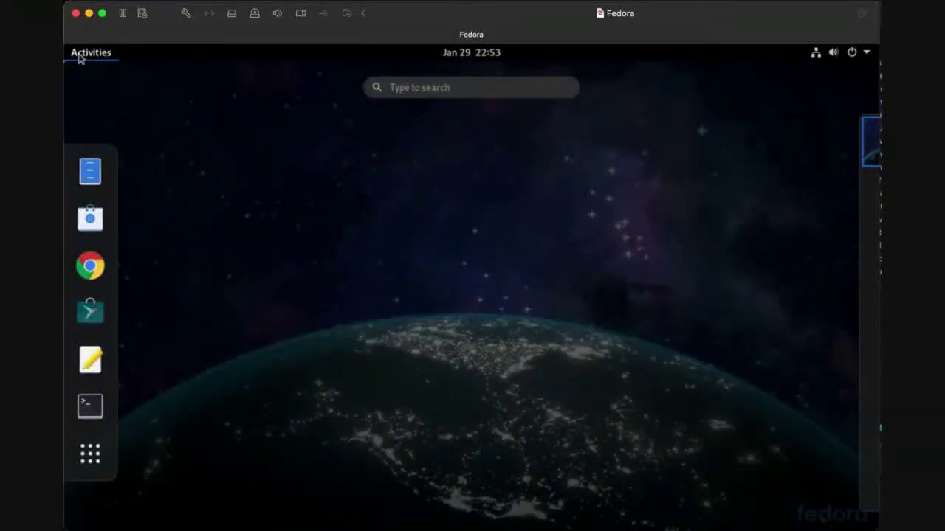
pyautogui.write('vlc')
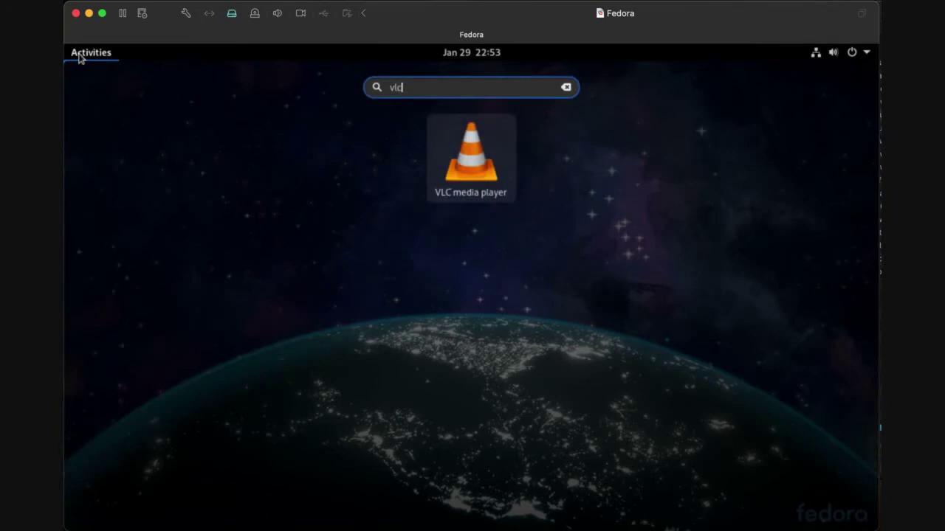
pyautogui.click(472, 171)
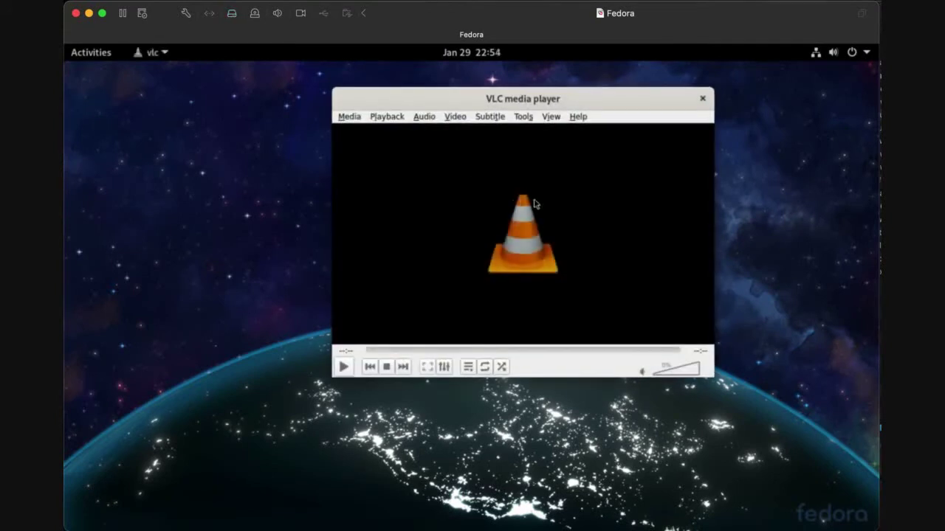
pyautogui.moveTo(553, 96); pyautogui.dragTo(527, 106)
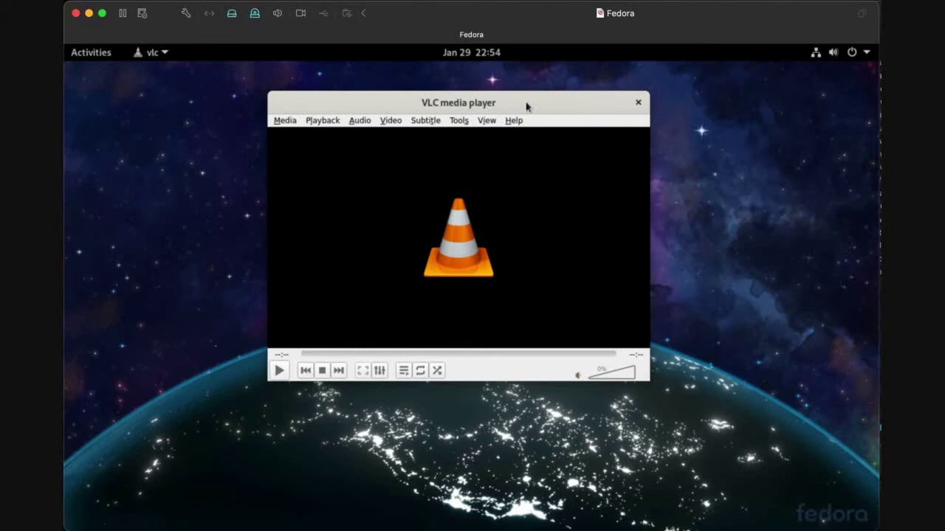
# Set the audio equalizer's preset to Pop with the equalizer enabled, and close the Adjustments and Effects window
pyautogui.click(459, 120)
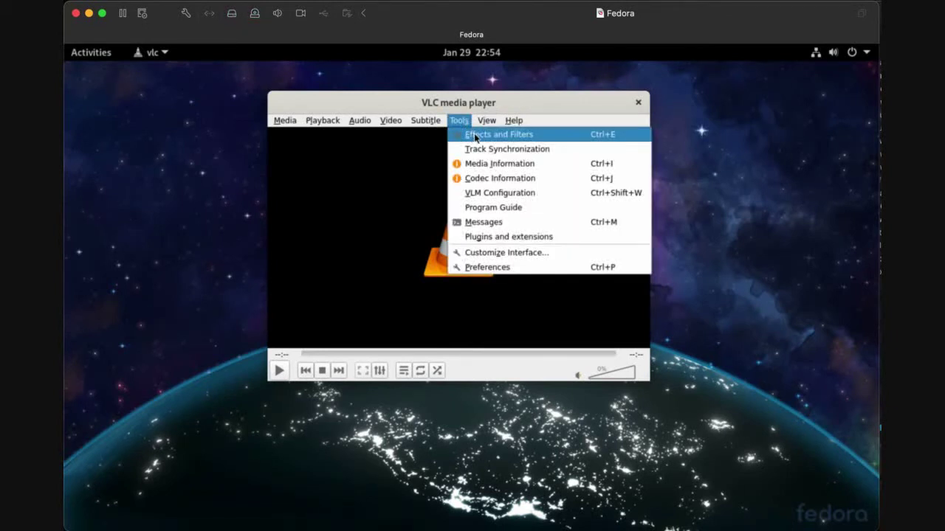
pyautogui.click(475, 136)
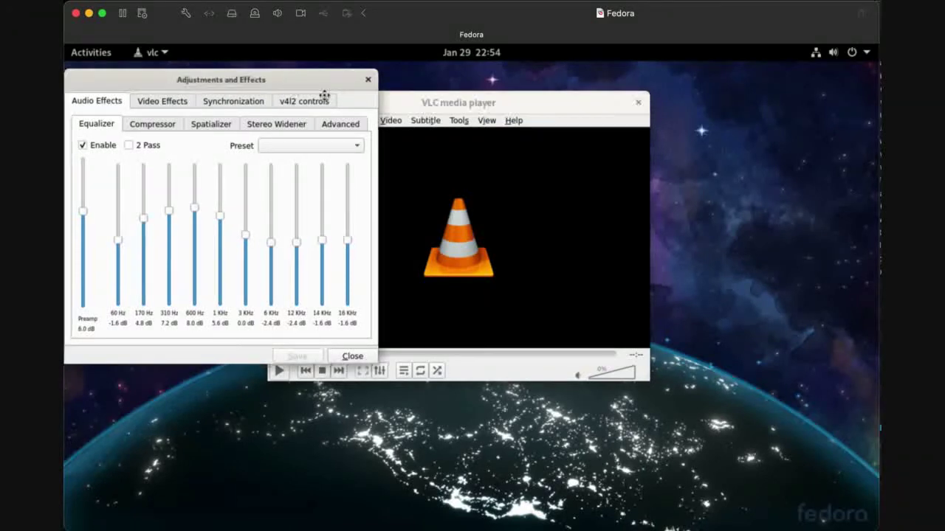
pyautogui.moveTo(323, 88); pyautogui.dragTo(375, 109)
pyautogui.click(140, 172)
pyautogui.click(141, 172)
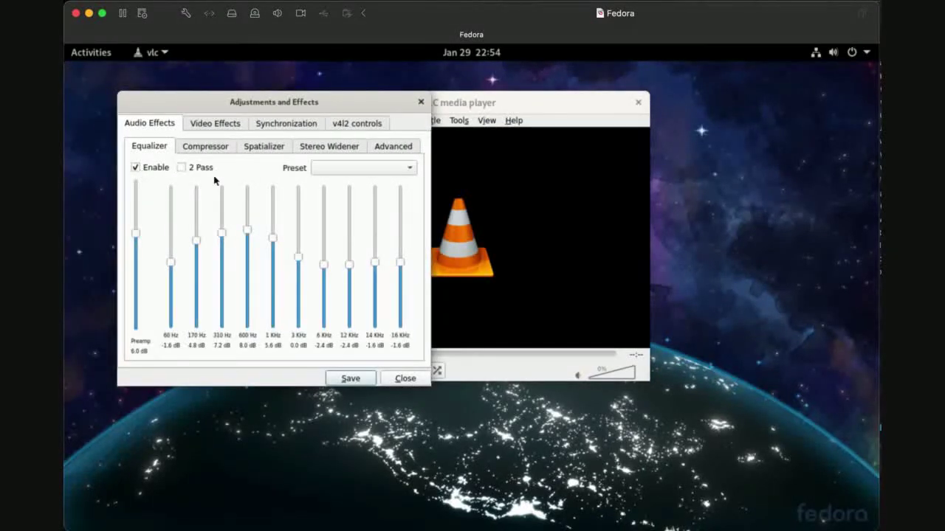
pyautogui.click(338, 170)
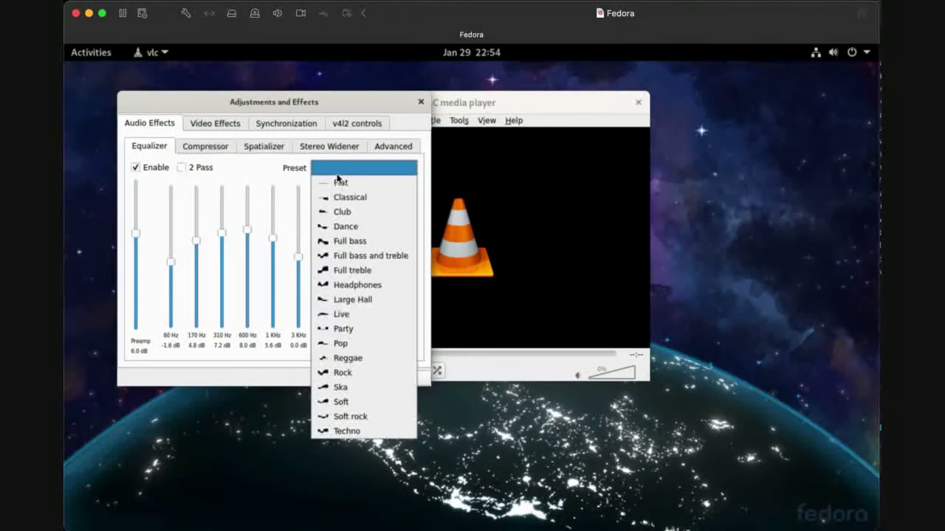
pyautogui.click(350, 344)
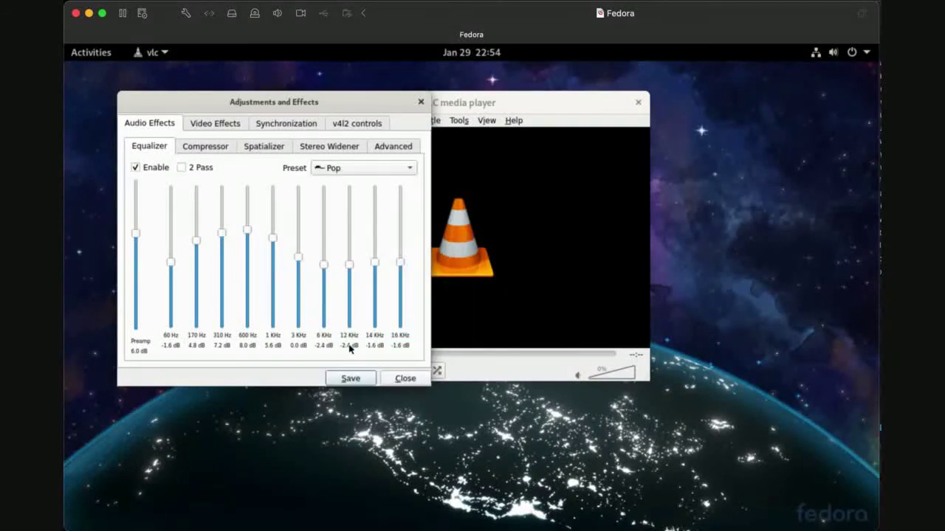
pyautogui.click(422, 102)
# In VLC's interface preferences, enable "Use only one instance when started from file manager"
pyautogui.click(459, 120)
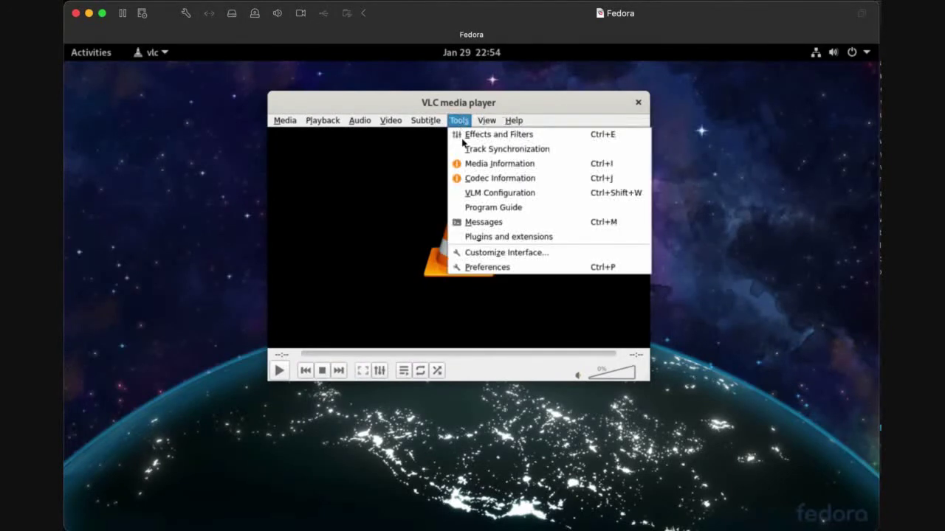
pyautogui.click(494, 269)
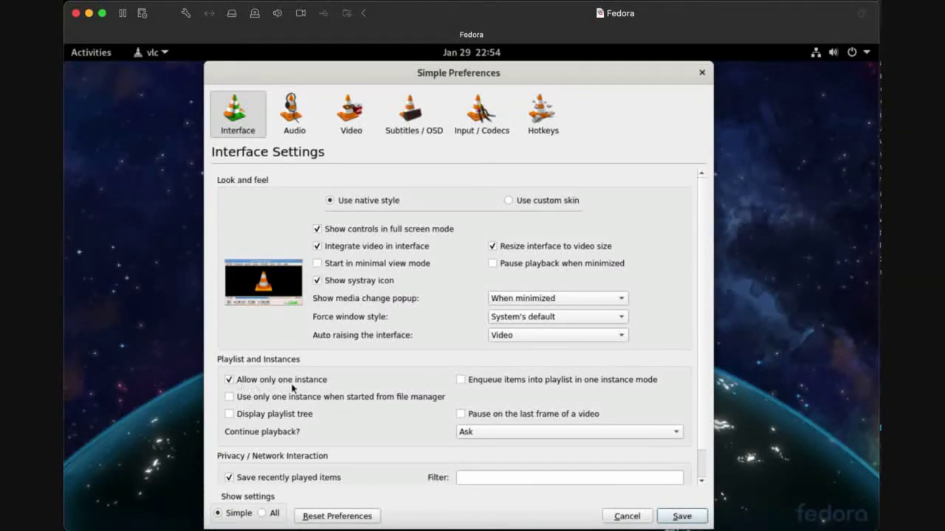
pyautogui.click(233, 398)
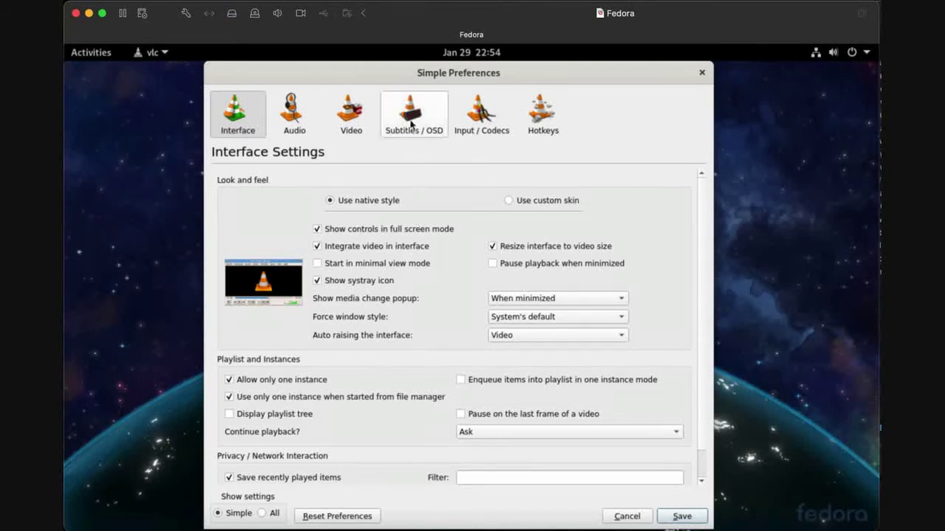
# Show the video preferences and highlight the Force Aspect Ratio value
pyautogui.click(355, 112)
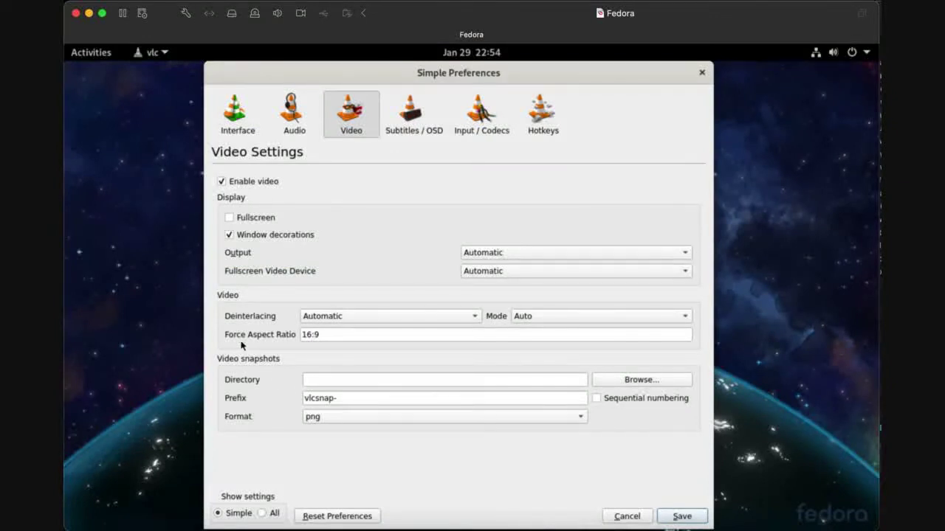
pyautogui.click(325, 334)
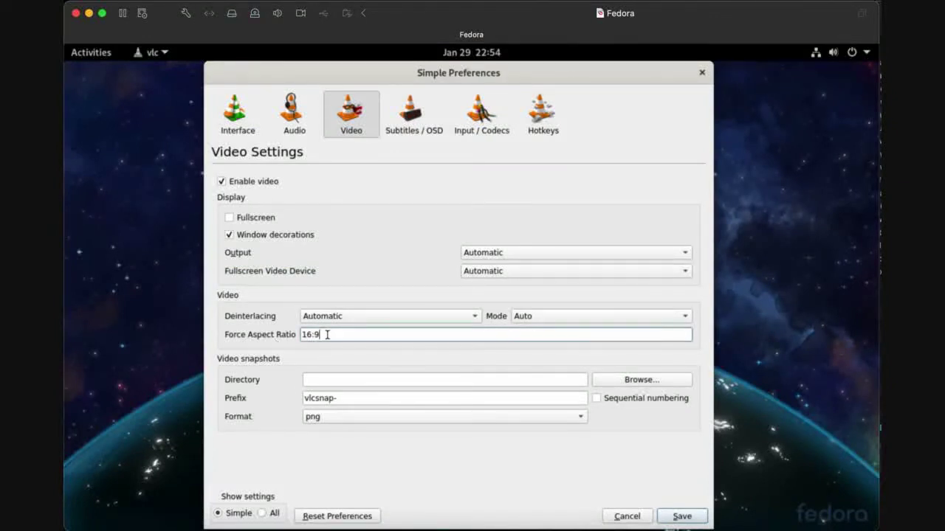
pyautogui.moveTo(325, 334); pyautogui.dragTo(296, 336)
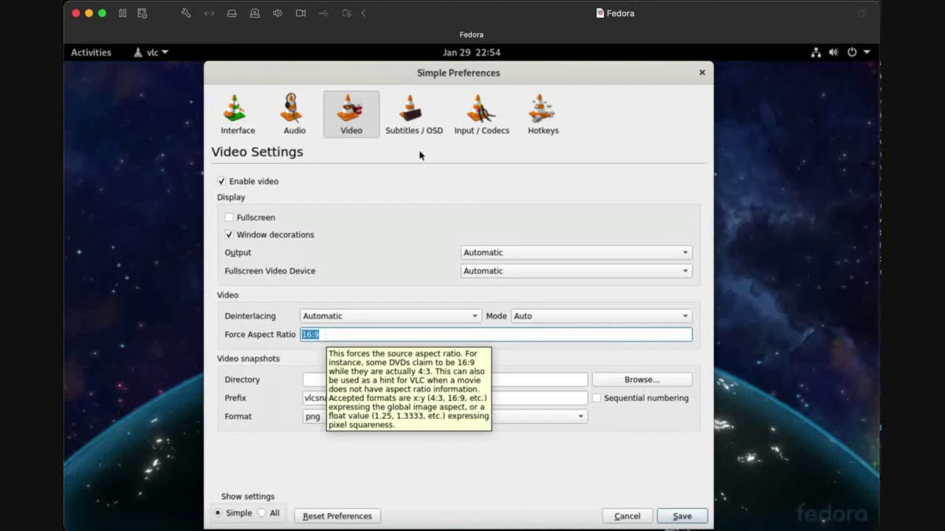
# Set the default subtitle encoding to Arabic (Windows-1256) and save the preferences
pyautogui.click(419, 120)
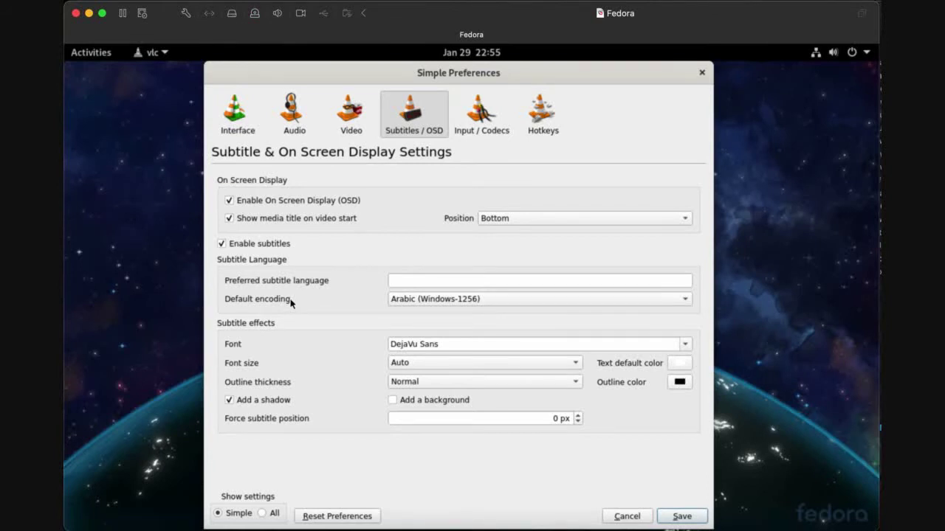
pyautogui.moveTo(291, 302)
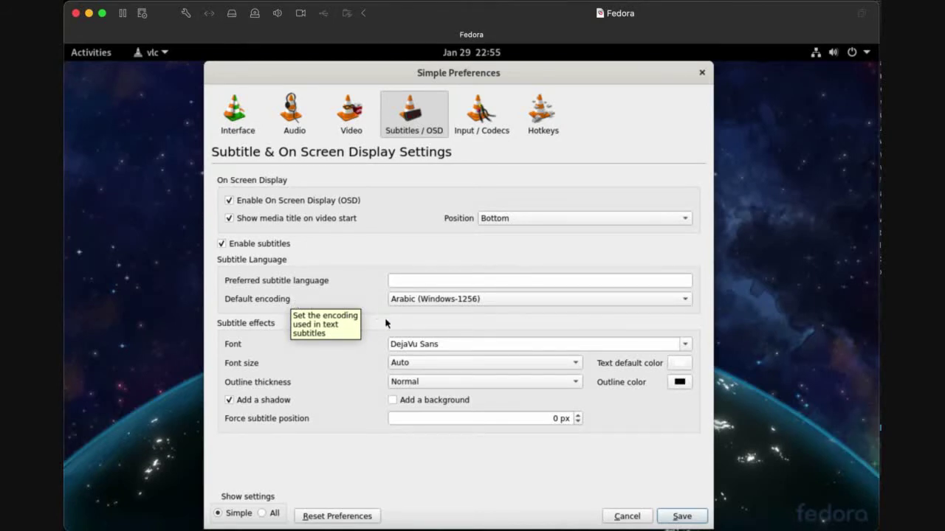
pyautogui.click(458, 299)
pyautogui.scroll(-1, 419, 396)
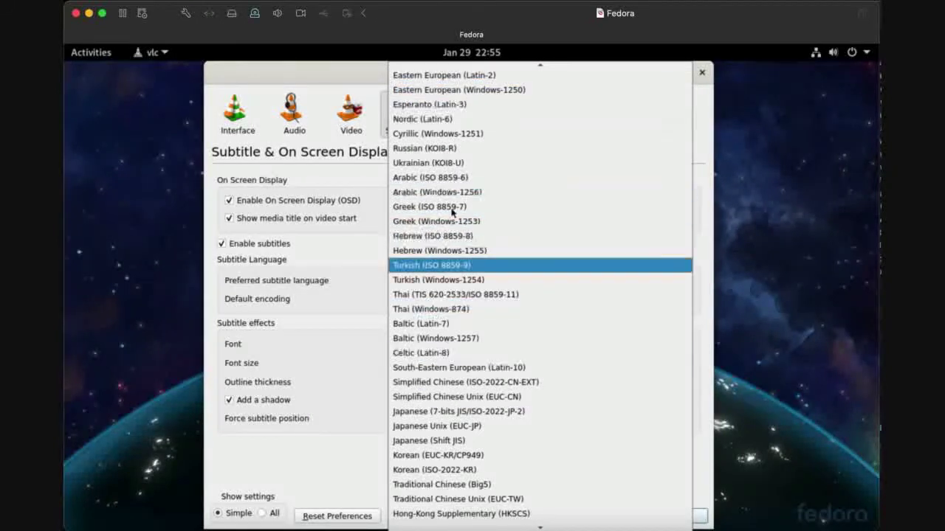
pyautogui.click(437, 192)
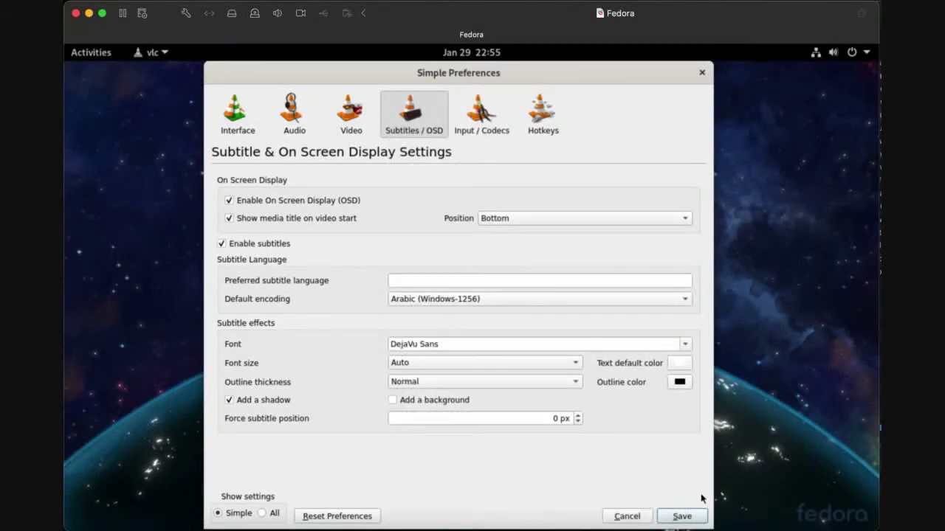
pyautogui.click(683, 517)
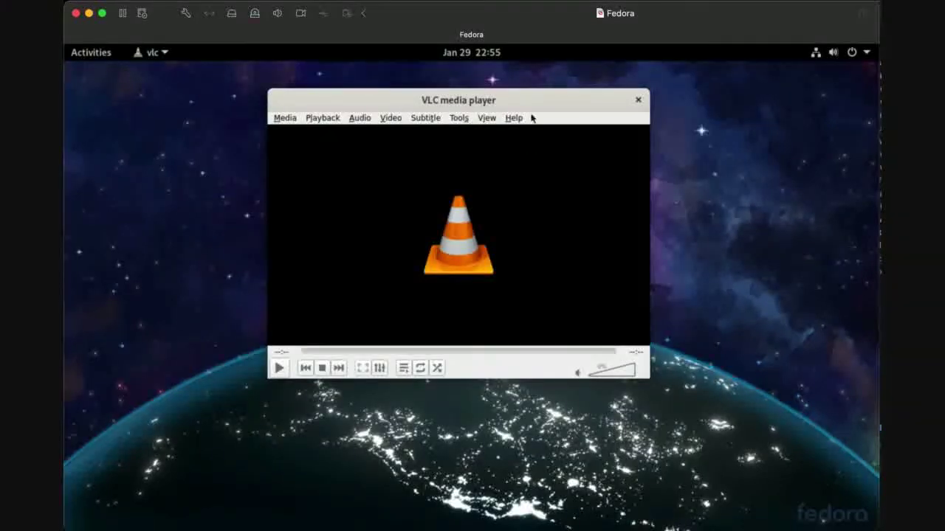
# Switch to the Files application and open the Downloads folder
pyautogui.moveTo(540, 106); pyautogui.dragTo(579, 114)
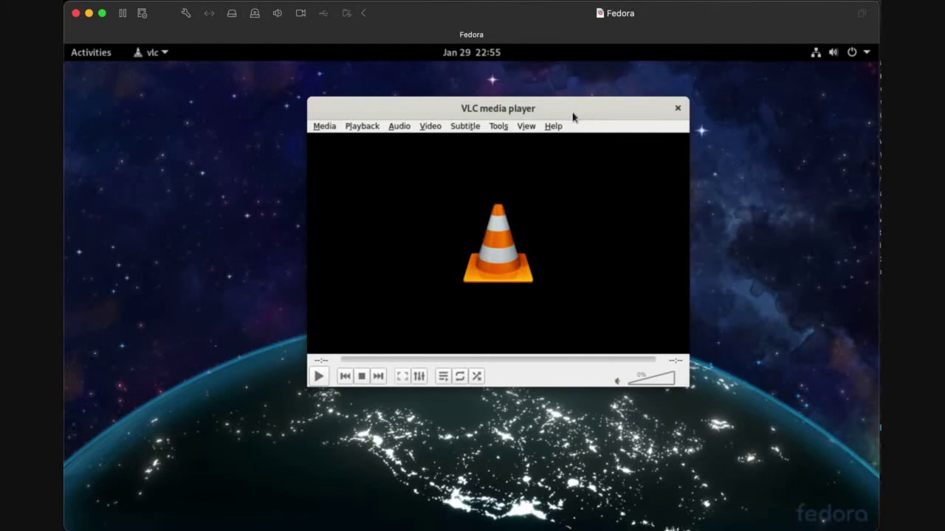
pyautogui.click(91, 54)
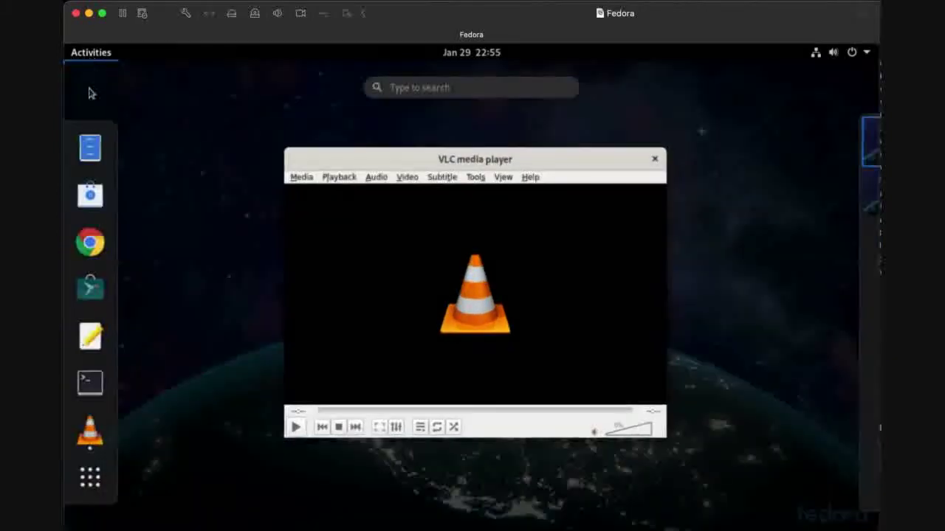
pyautogui.click(90, 148)
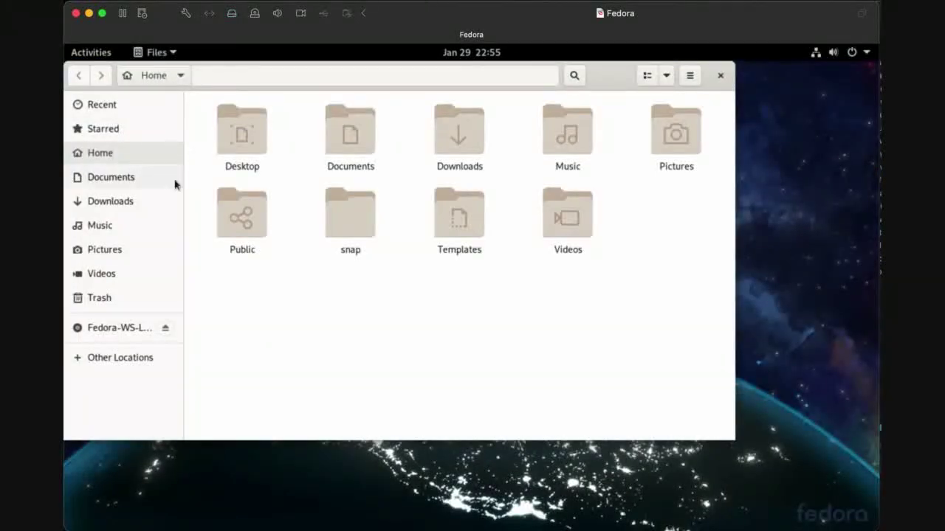
pyautogui.click(152, 201)
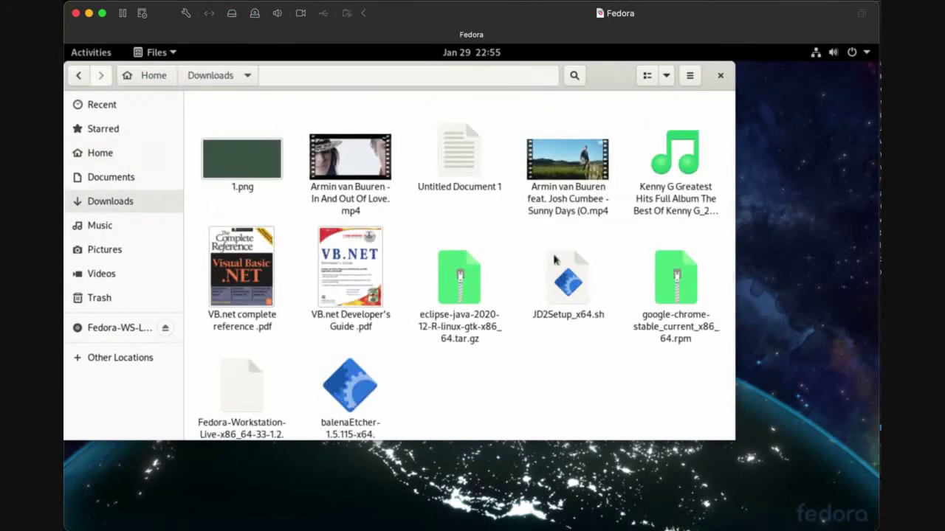
# Play the "Armin van Buuren feat. Josh Cumbee - Sunny Days" video from Downloads in VLC and pause it
pyautogui.click(559, 177)
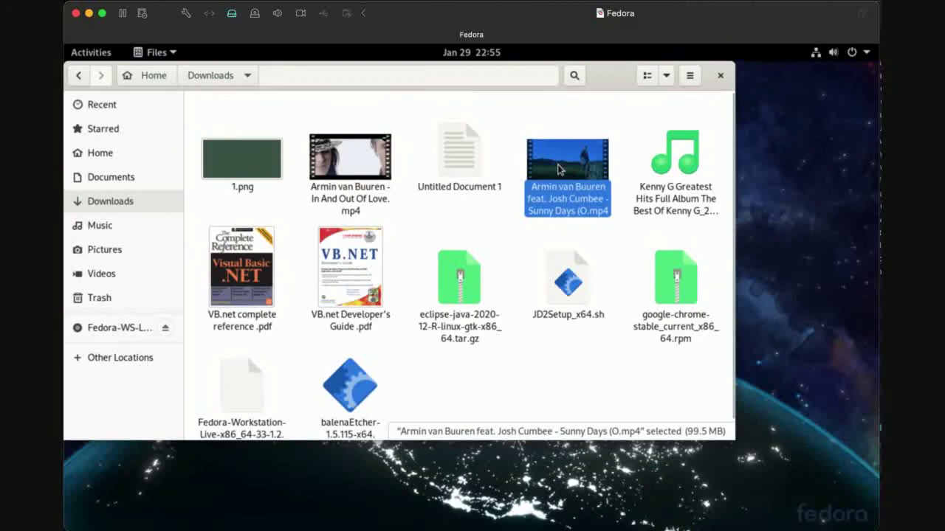
pyautogui.doubleClick(559, 169)
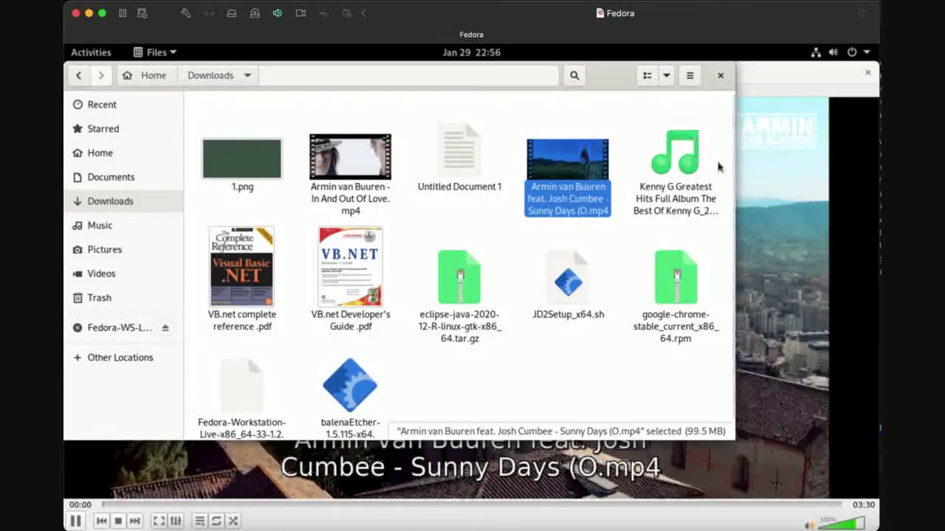
pyautogui.click(753, 218)
pyautogui.press('space')
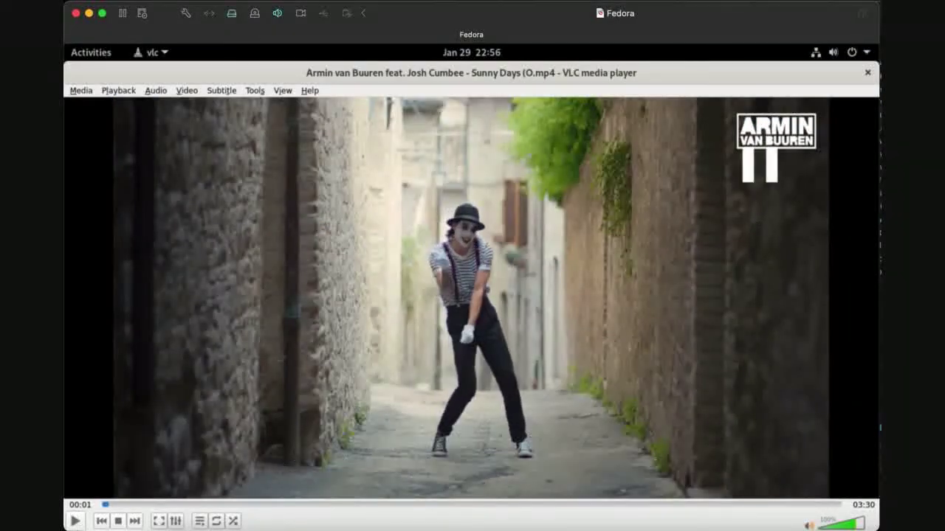
# In the system Settings' default applications, choose VLC media player for Music and Video, and close Settings
pyautogui.click(867, 53)
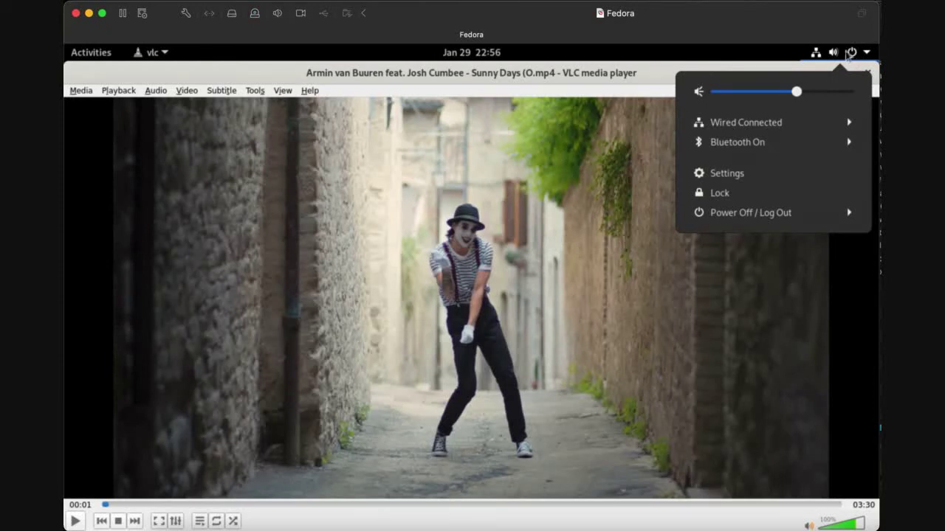
pyautogui.click(745, 174)
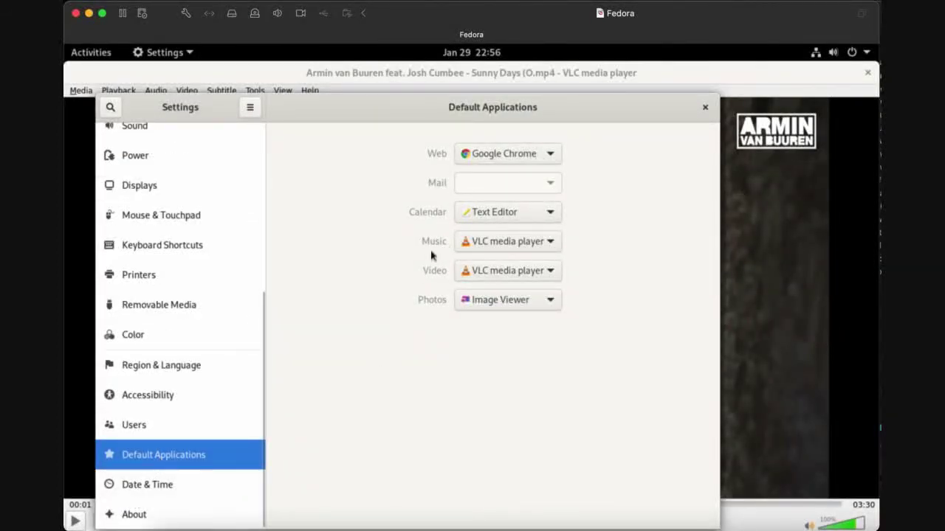
pyautogui.click(489, 247)
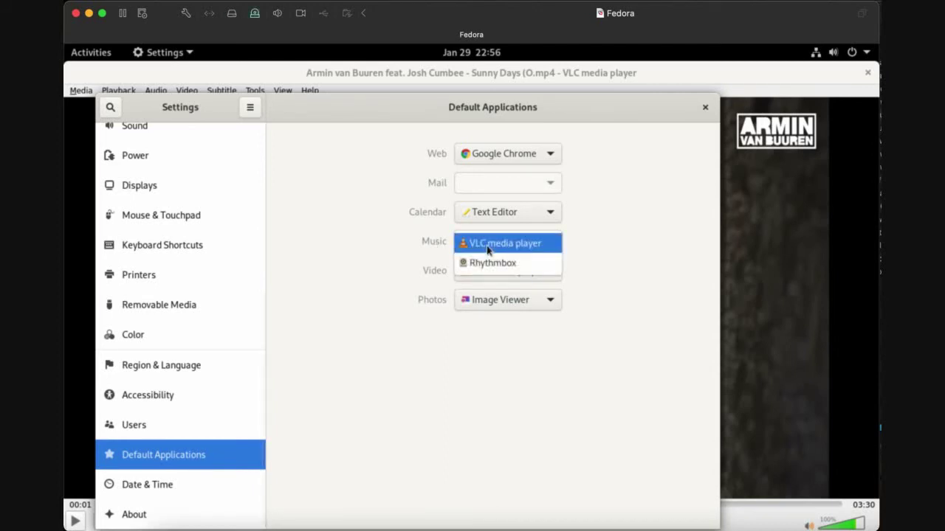
pyautogui.click(502, 251)
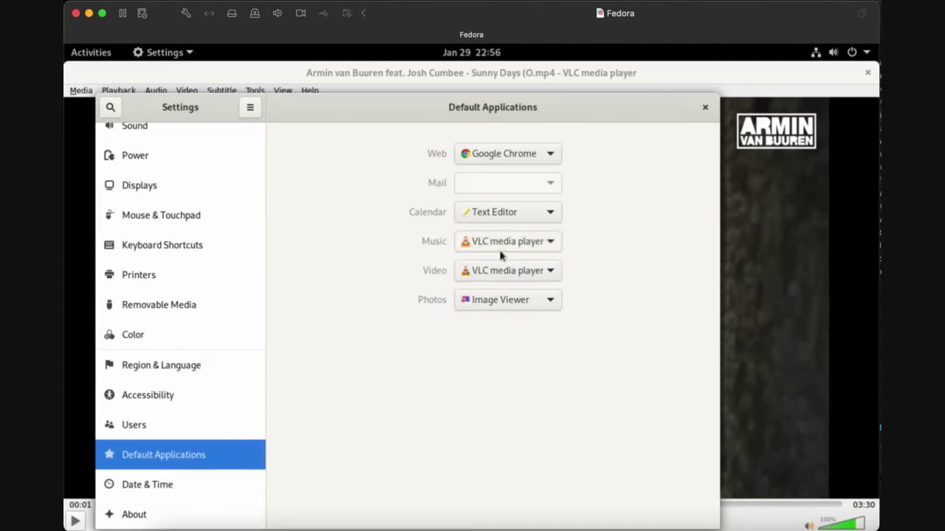
pyautogui.click(489, 277)
pyautogui.click(487, 272)
pyautogui.click(705, 107)
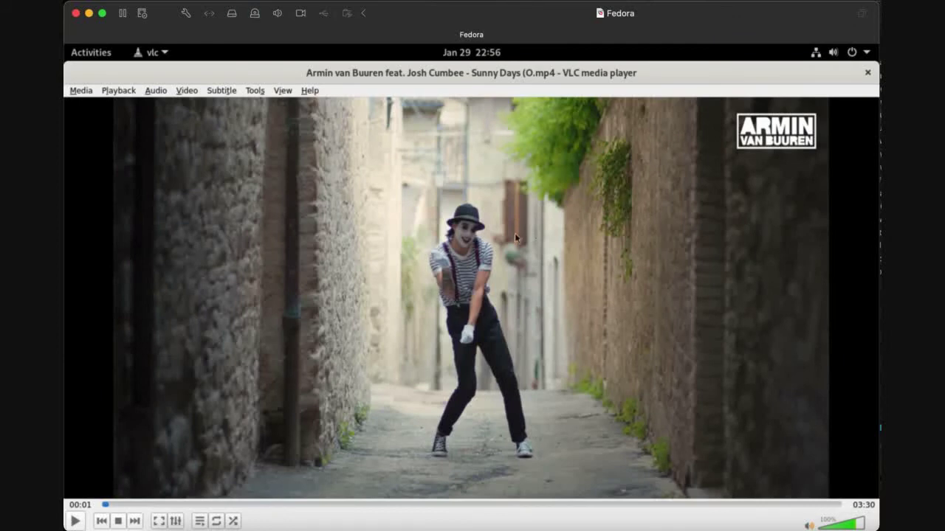
# Resume the Sunny Days video for a few seconds, pause it again and close the player
pyautogui.press('space')
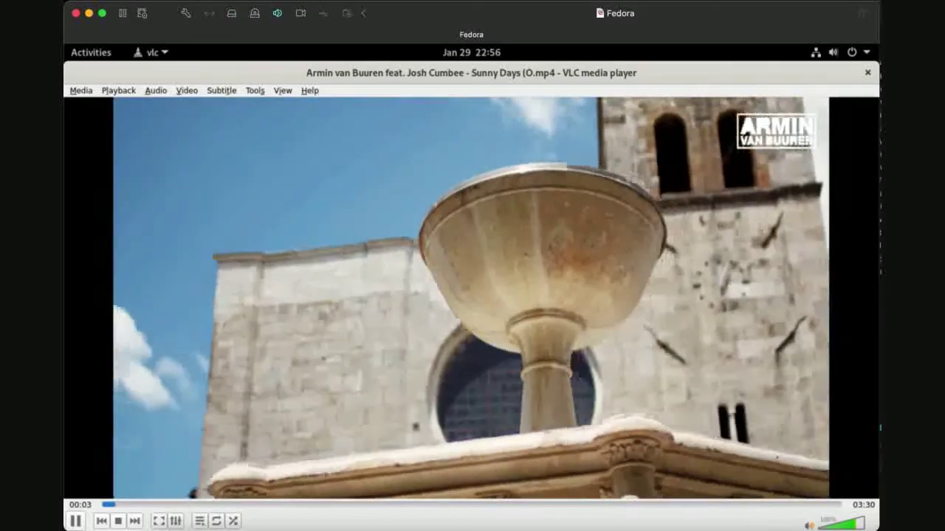
pyautogui.press('space')
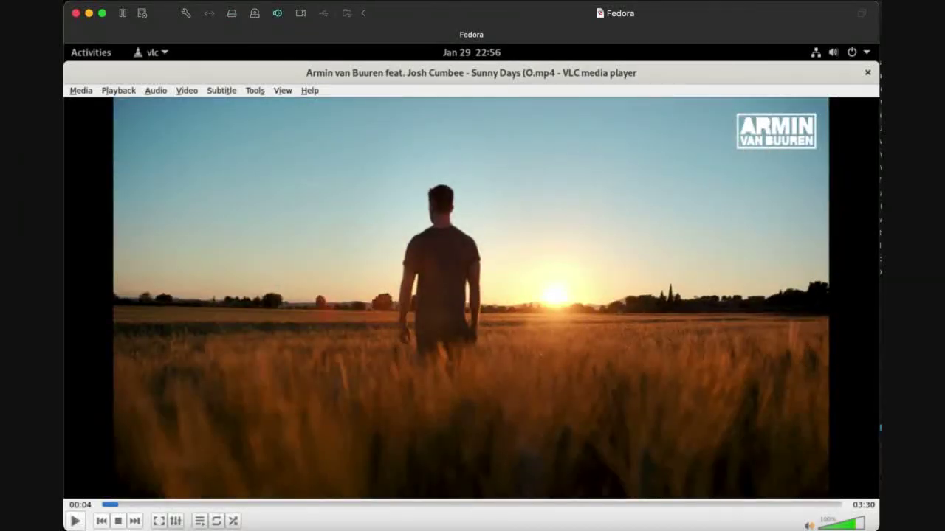
pyautogui.click(867, 73)
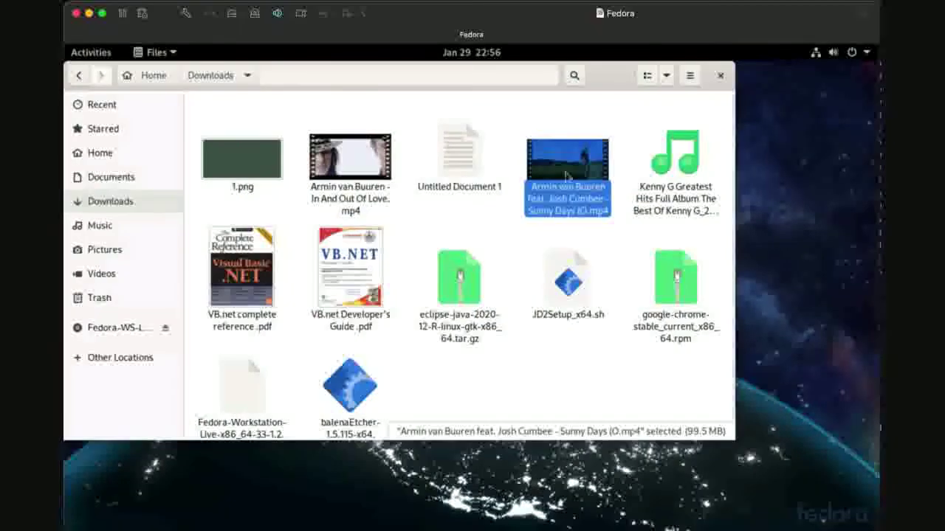
# Play the Kenny G Greatest Hits MP3 from the Downloads folder in VLC
pyautogui.click(507, 218)
pyautogui.scroll(-1, 515, 322)
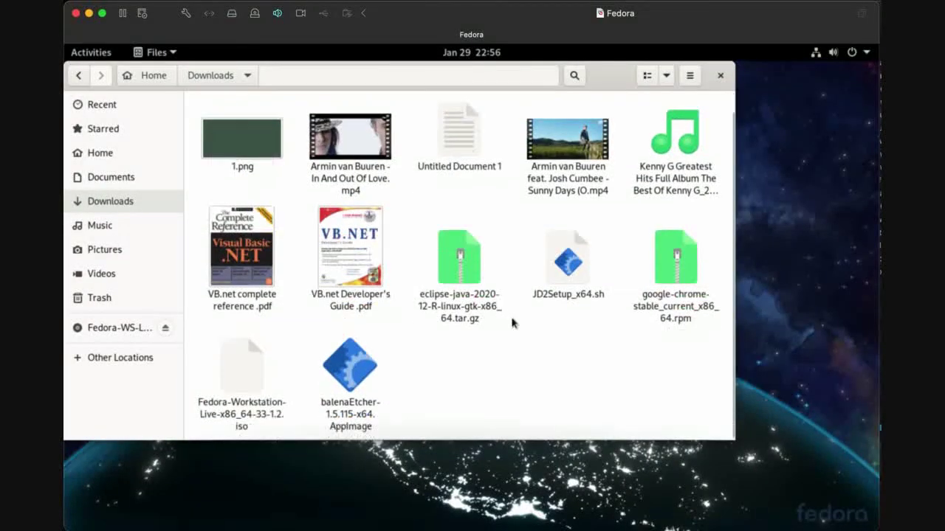
pyautogui.scroll(1, 514, 323)
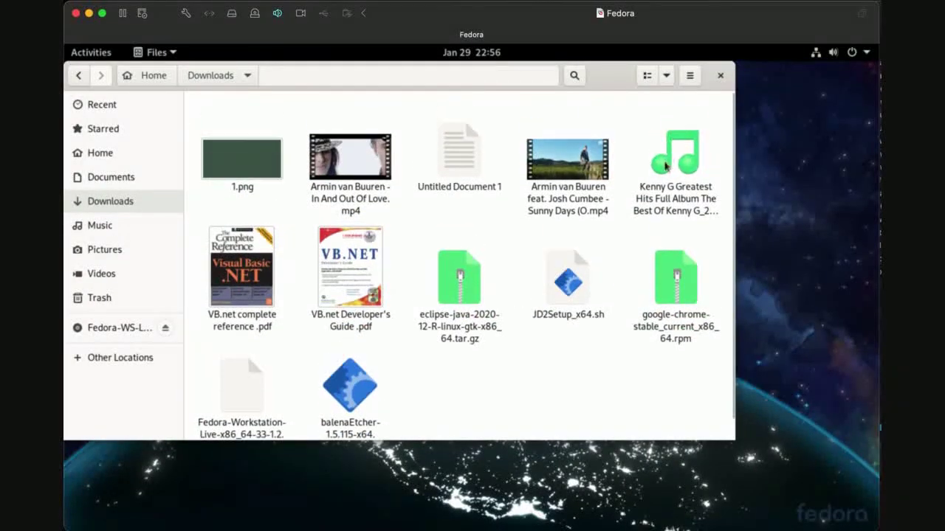
pyautogui.click(665, 165)
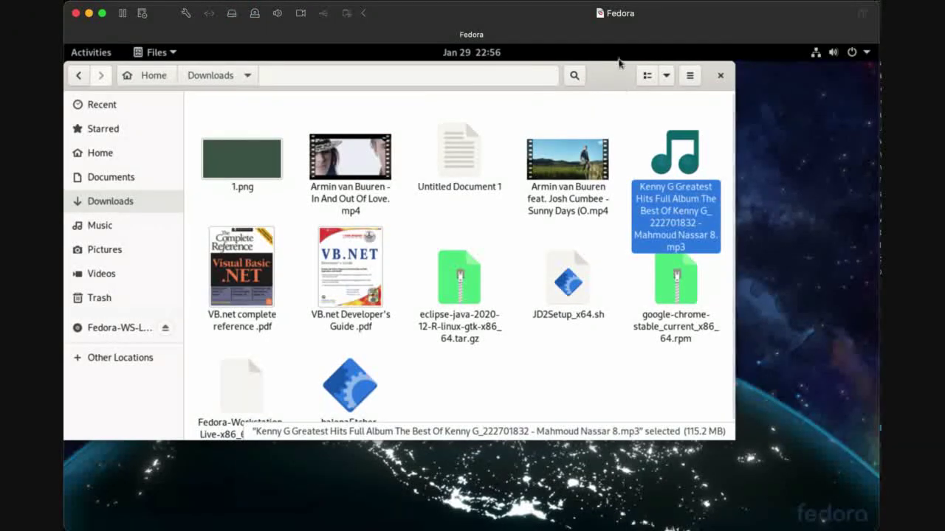
pyautogui.moveTo(611, 70)
pyautogui.mouseDown()
pyautogui.moveTo(611, 202)
pyautogui.moveTo(621, 70)
pyautogui.mouseUp()
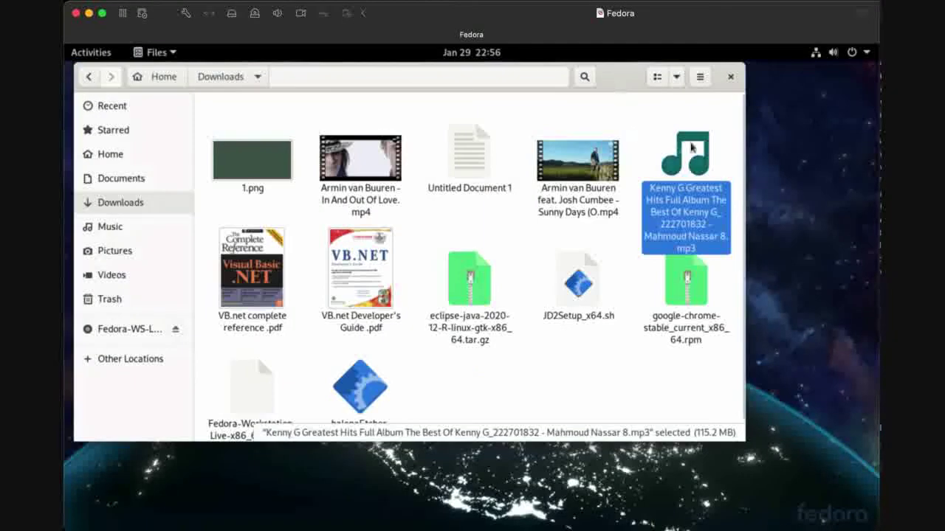
pyautogui.press('Return')
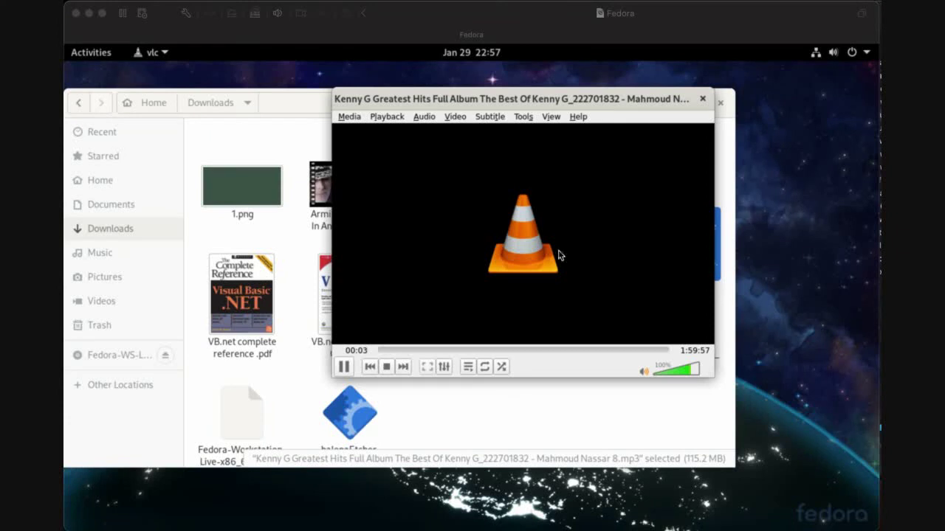
# Lower the playback volume to 49% and close both the player and the Downloads window
pyautogui.click(558, 254)
pyautogui.click(676, 369)
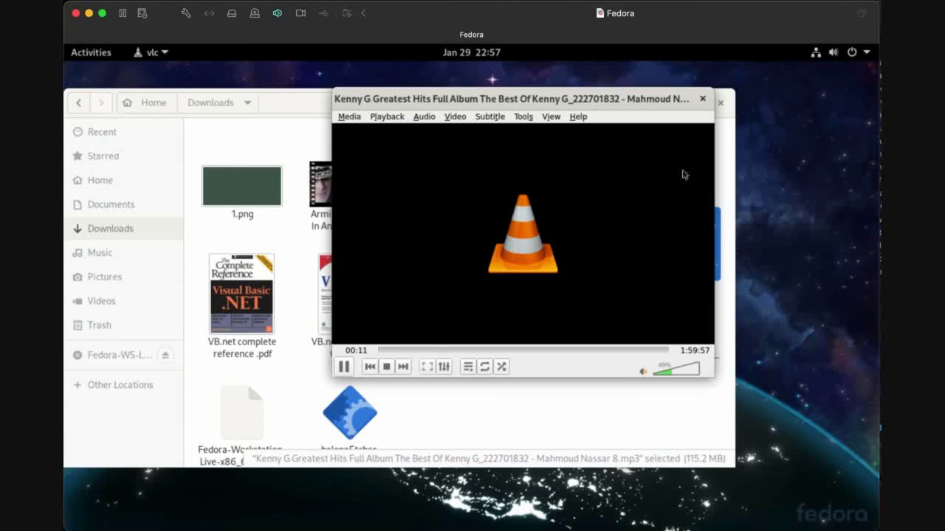
pyautogui.click(703, 98)
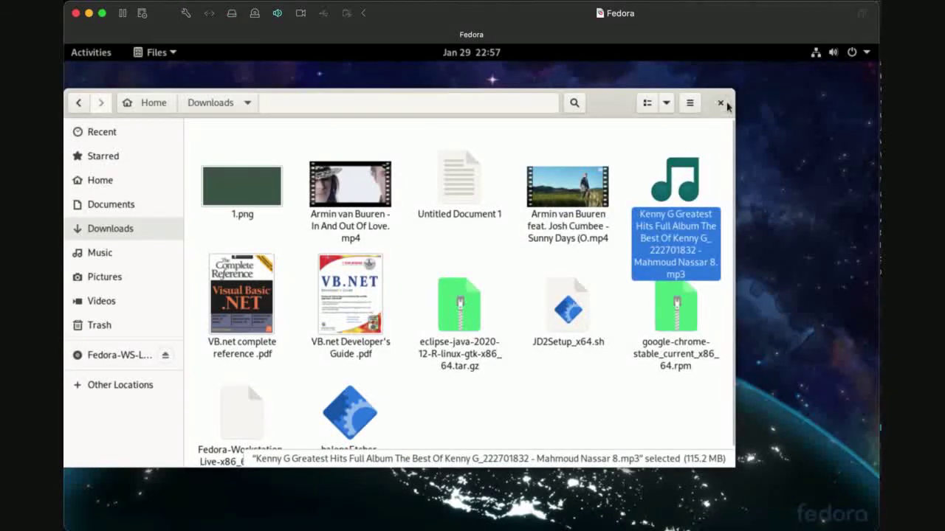
pyautogui.click(720, 102)
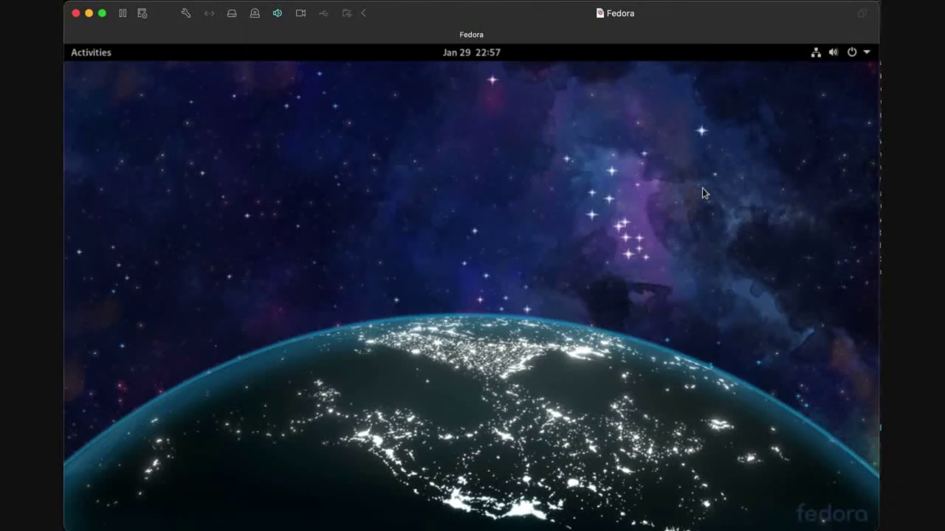